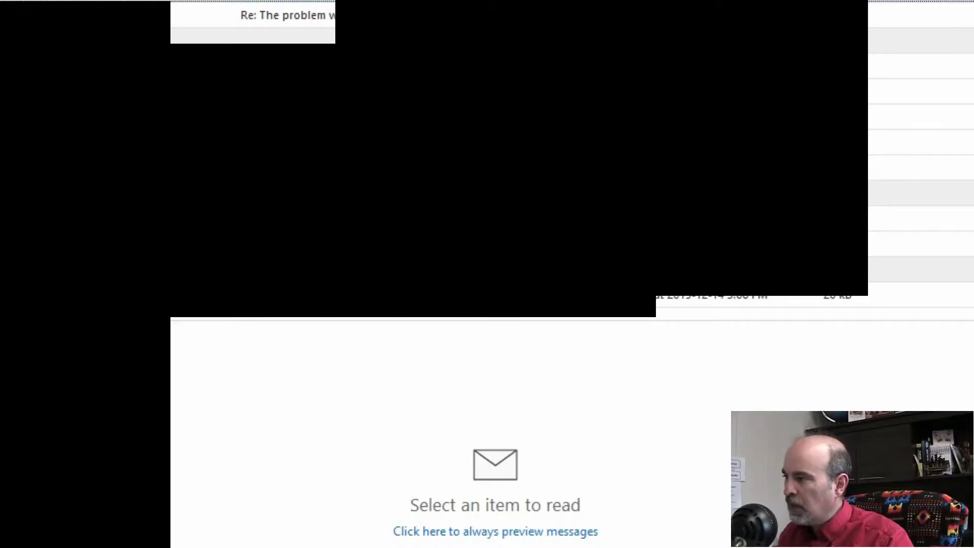
Bring up a message's Junk submenu with its Block Sender, Never Block Sender and junk settings choices.
right_click(179, 3)
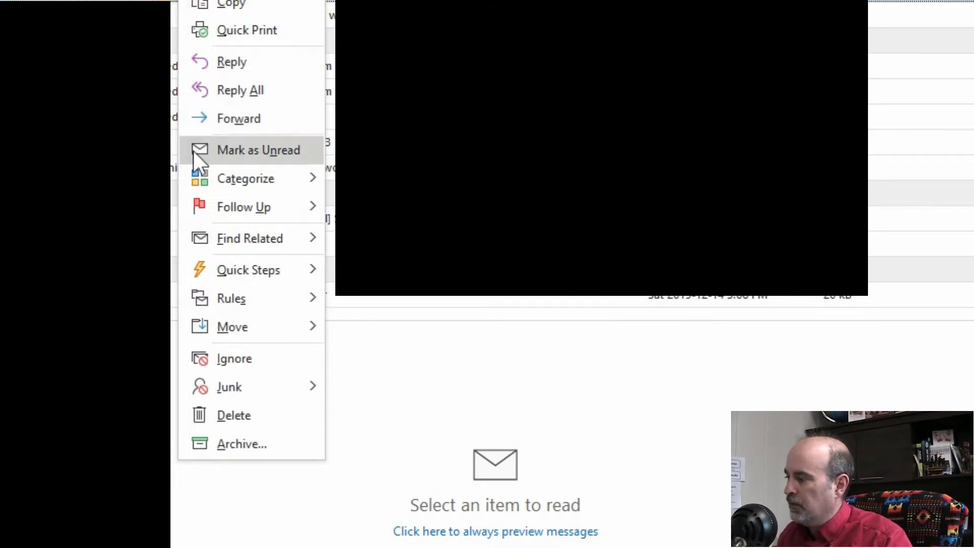
mouse_move(236, 394)
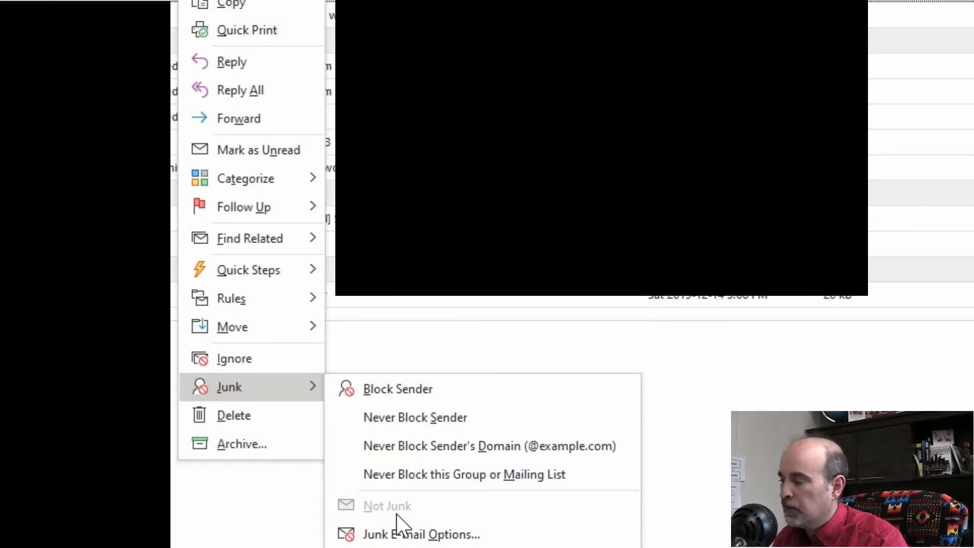
Open Junk E-mail Options from the message's Junk submenu.
left_click(491, 536)
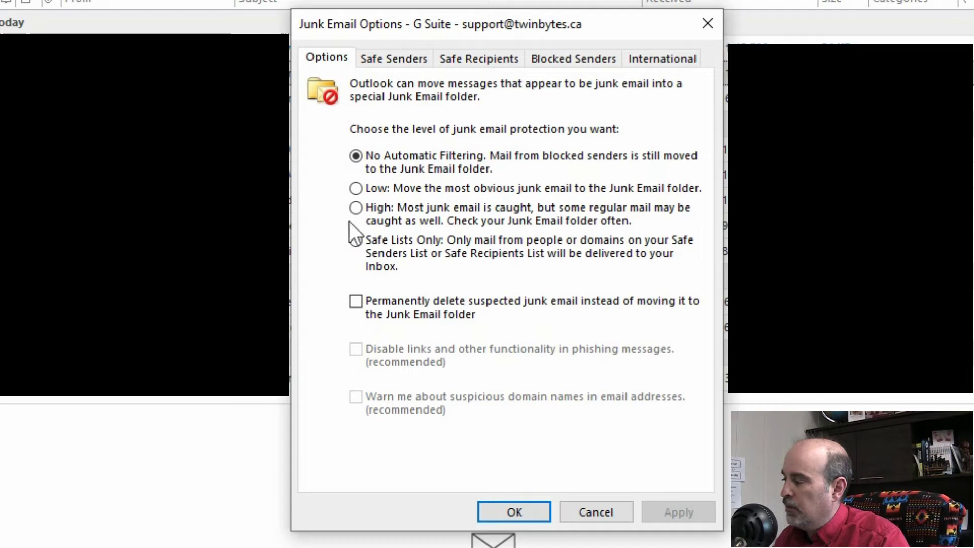
Try Low protection, revert to No Automatic Filtering, and view the Safe Senders domain list.
left_click(357, 189)
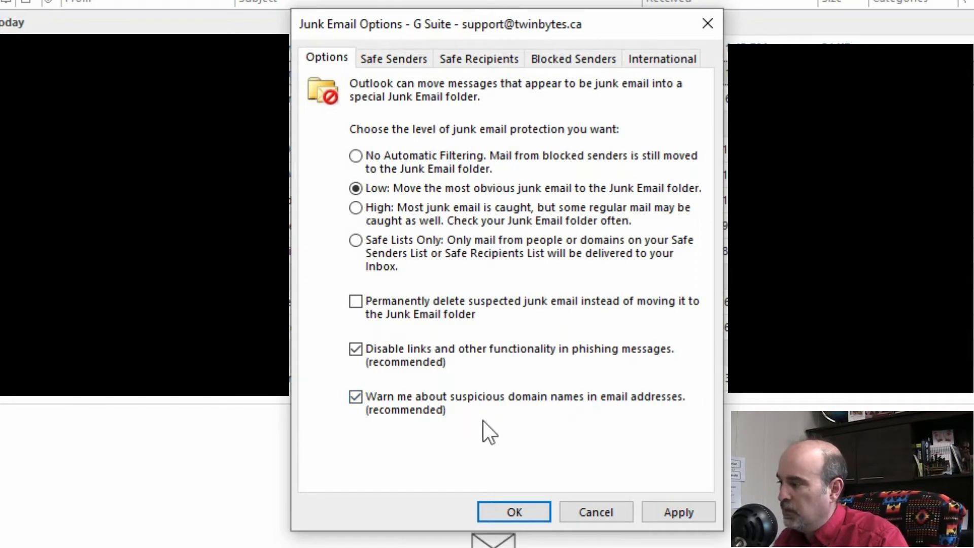
left_click(358, 158)
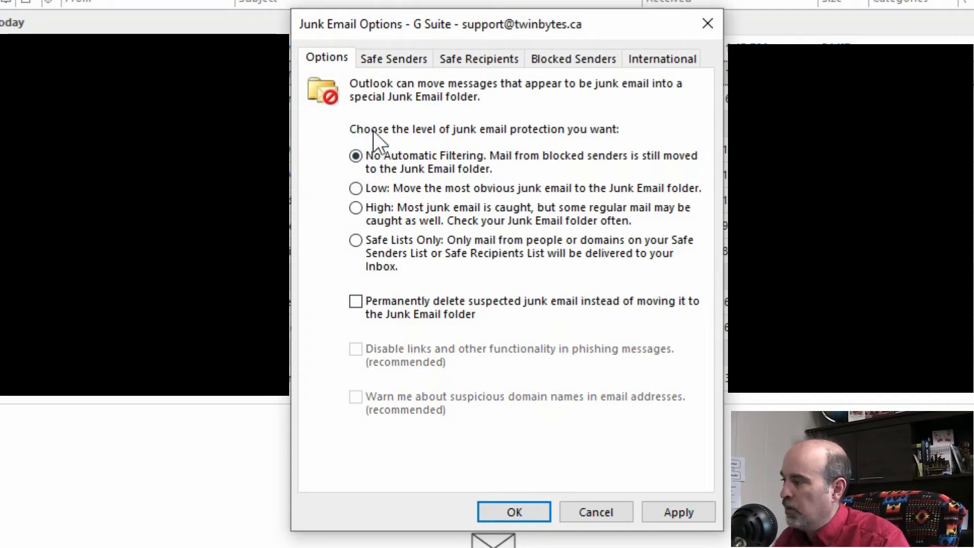
left_click(403, 59)
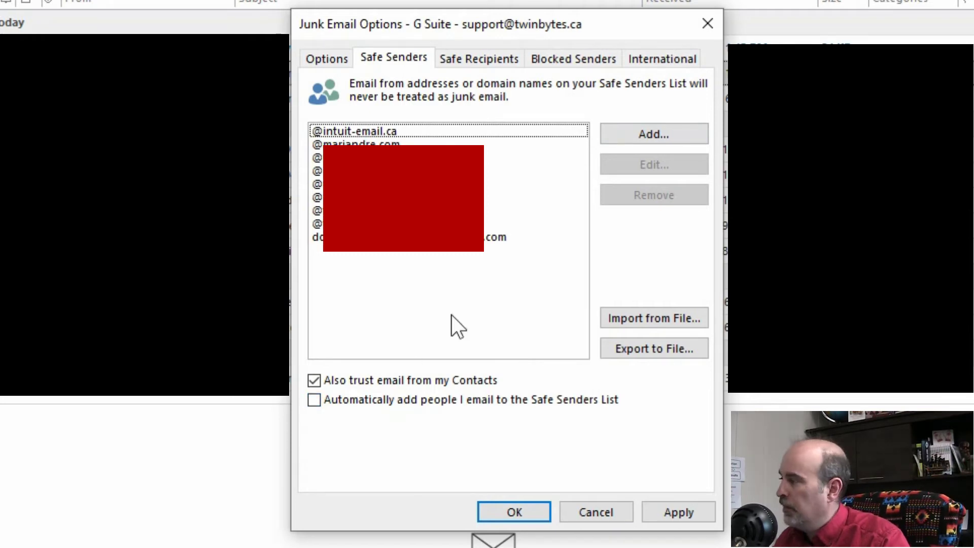
left_click(630, 134)
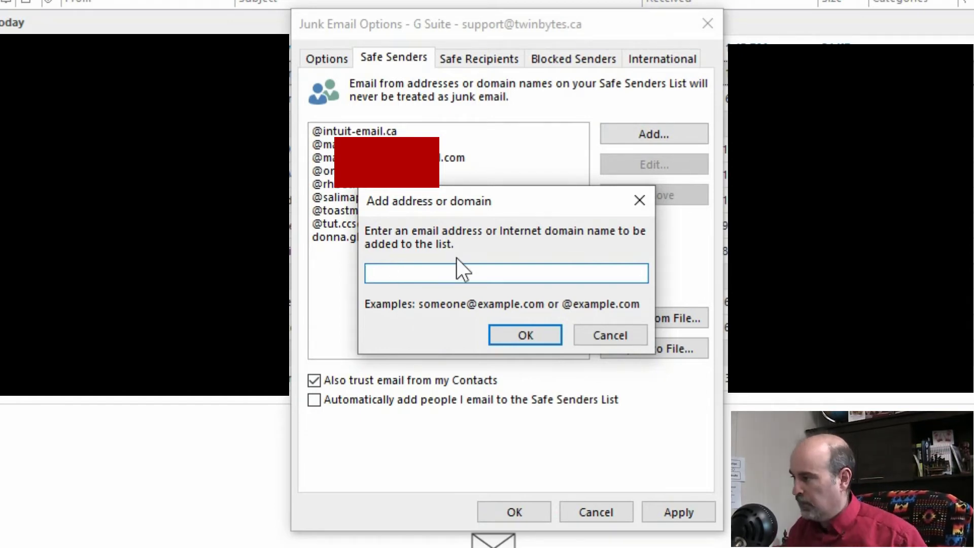
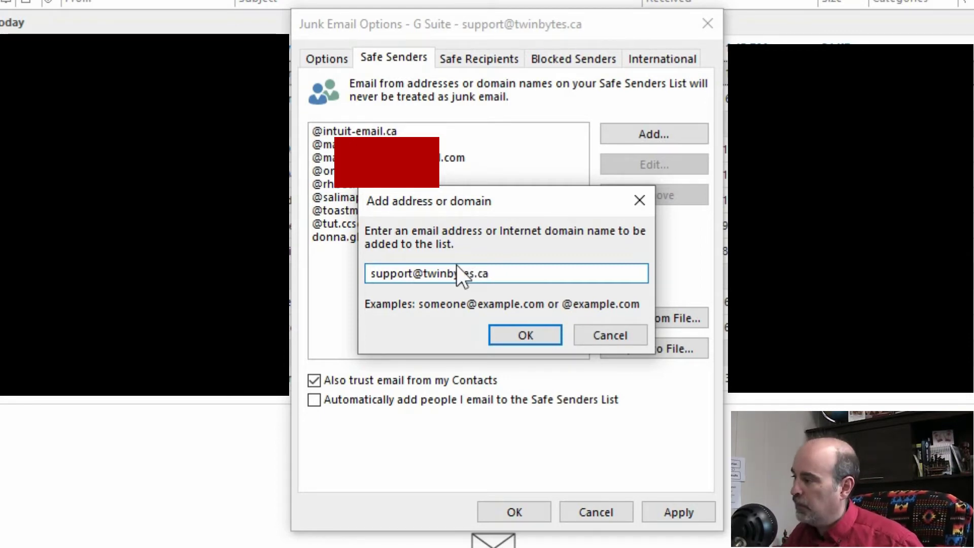
double_click(410, 278)
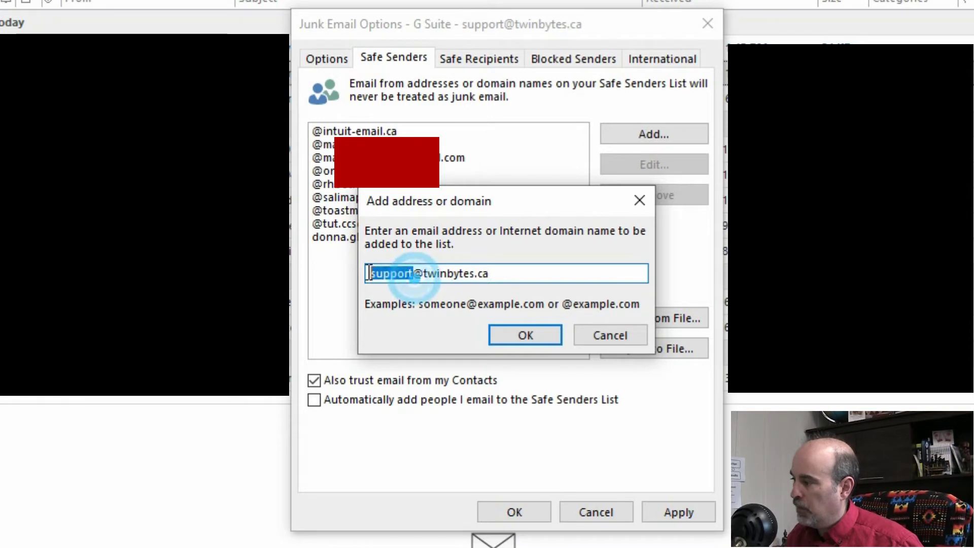
key("BackSpace")
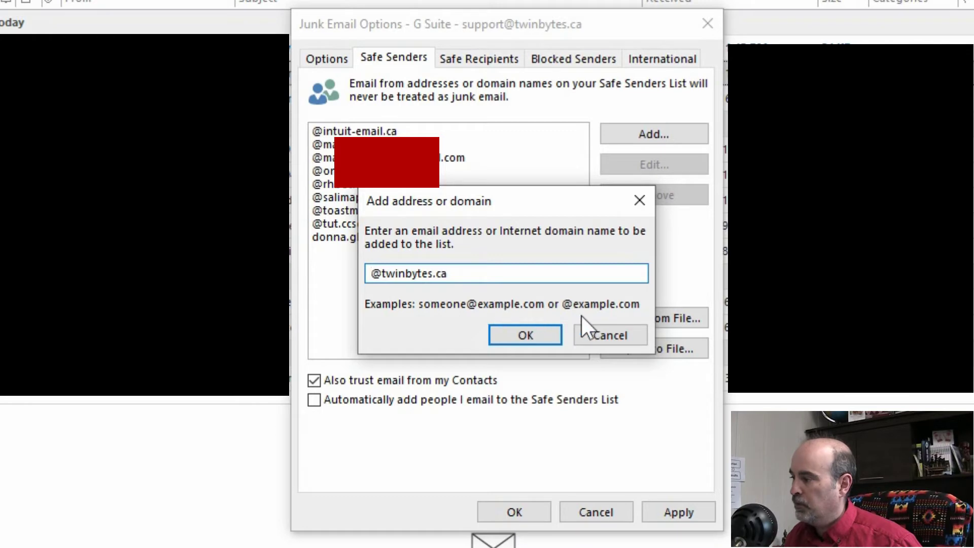
left_click(591, 334)
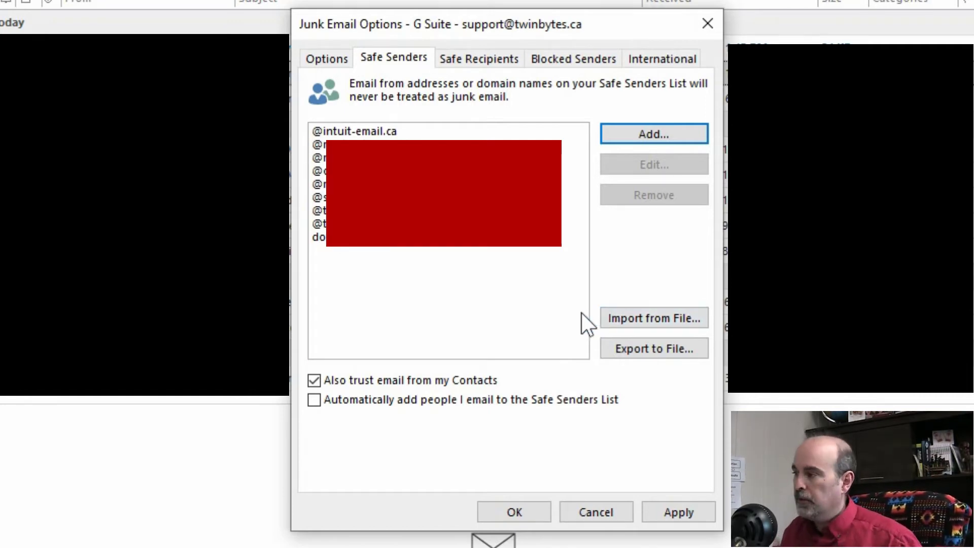
Switch to the Safe Recipients list, which is empty.
left_click(495, 59)
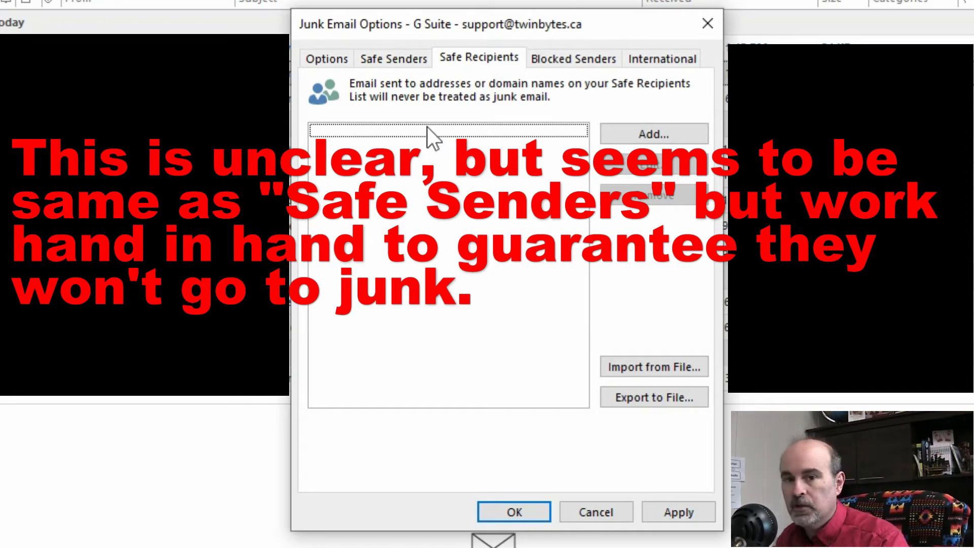
Check the empty Blocked Senders list, then show the International top-level domain and encoding settings.
key("ctrl+Tab")
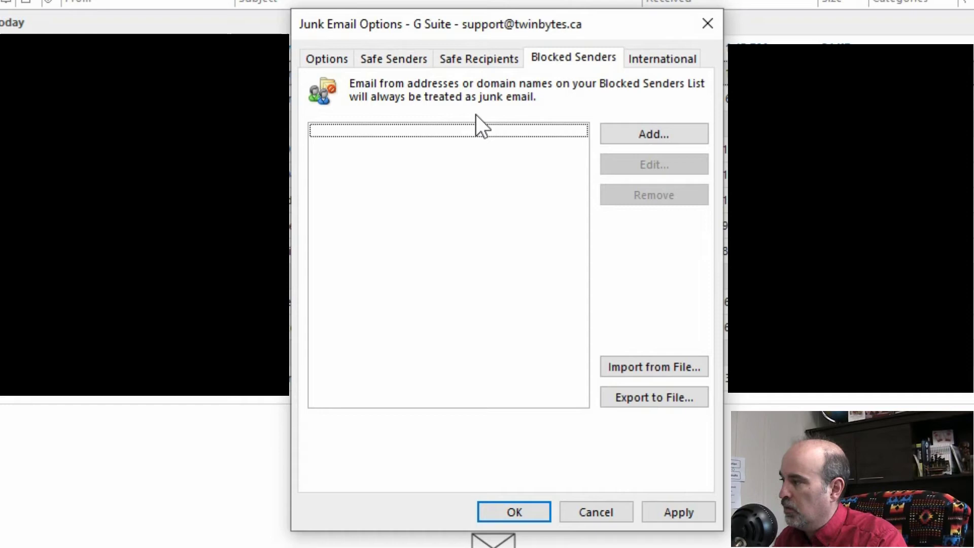
left_click(403, 59)
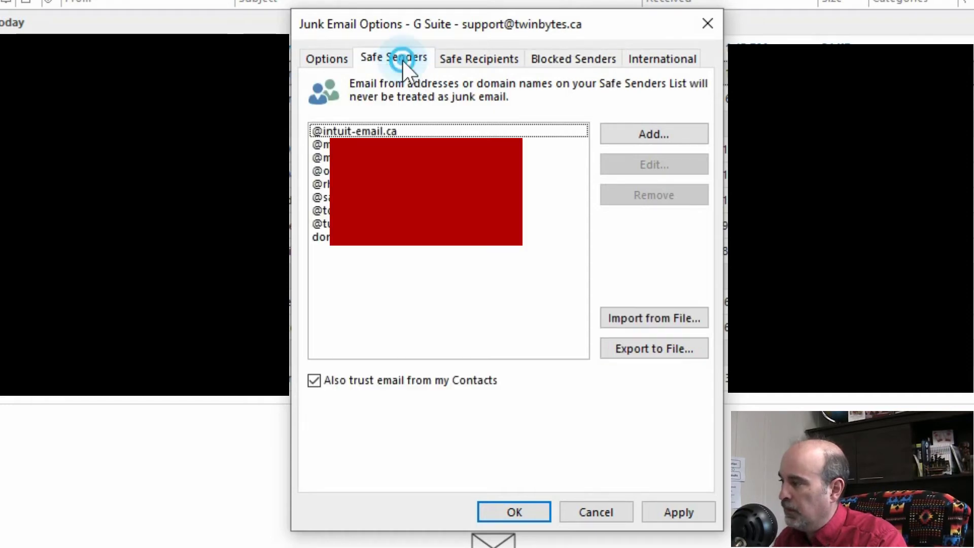
left_click(571, 61)
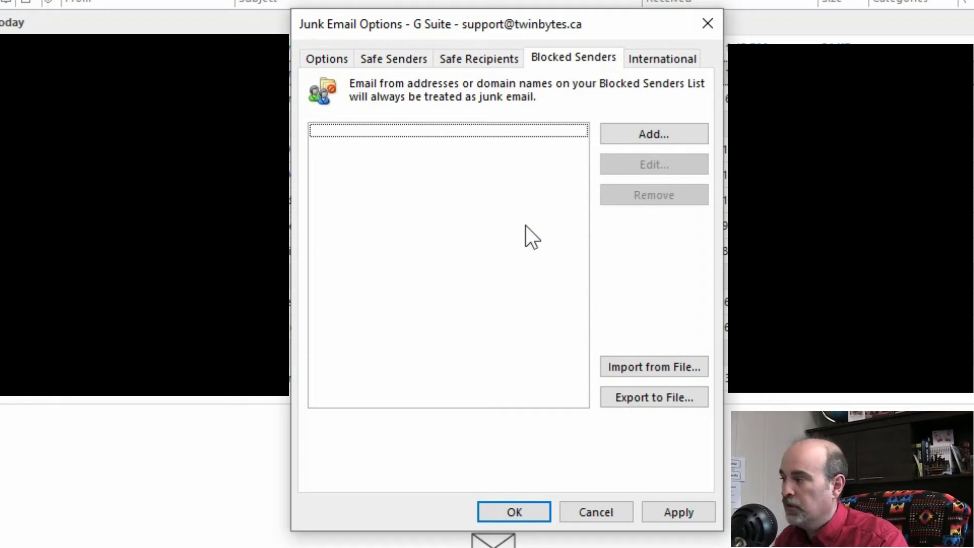
left_click(631, 65)
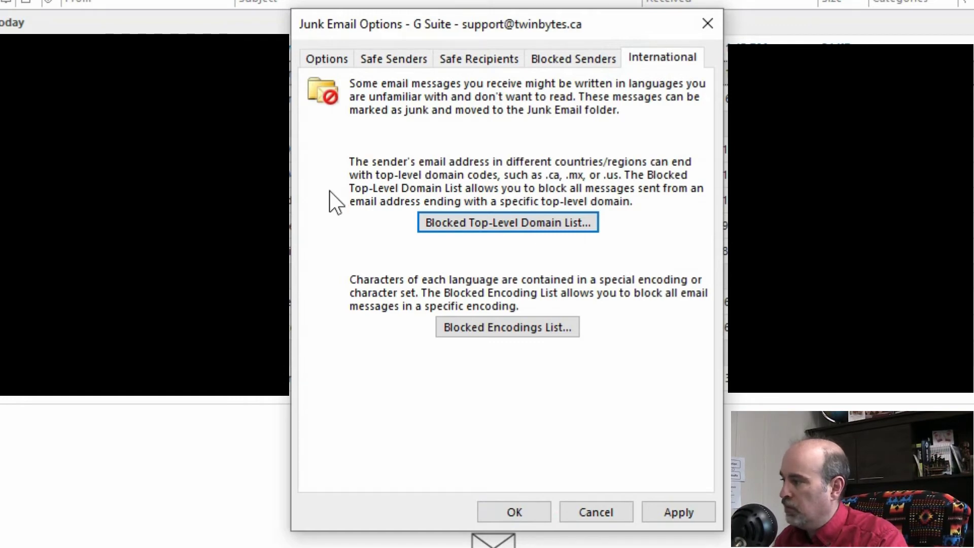
left_click(424, 220)
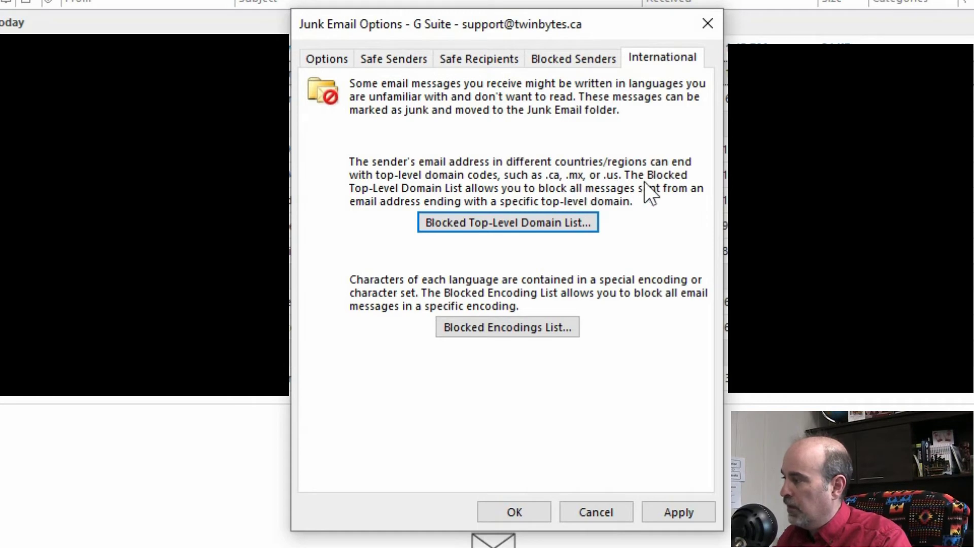
Open the Blocked Top-Level Domain List and scroll through its unchecked countries from Andorra onward.
left_click(563, 219)
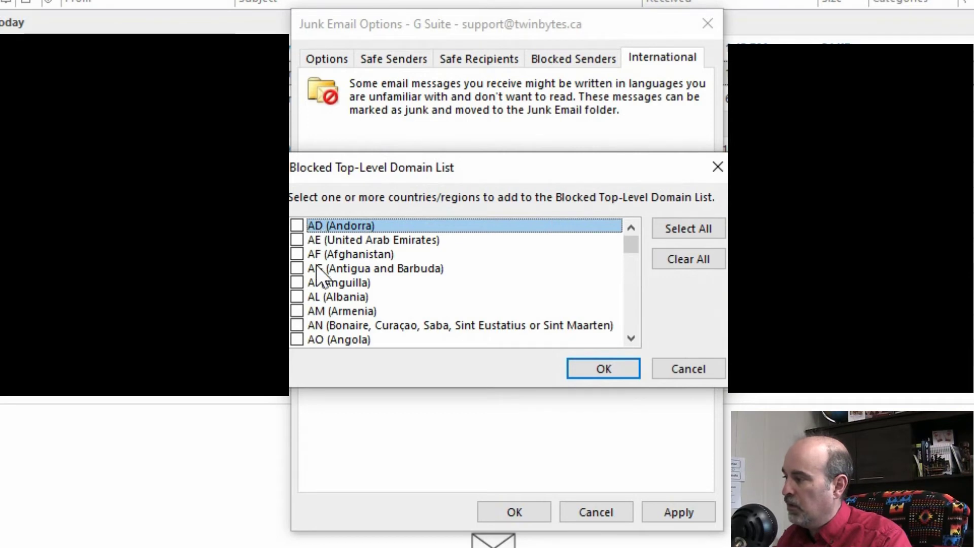
left_click_drag(629, 246, 628, 291)
scroll(521, 279, "down", 4)
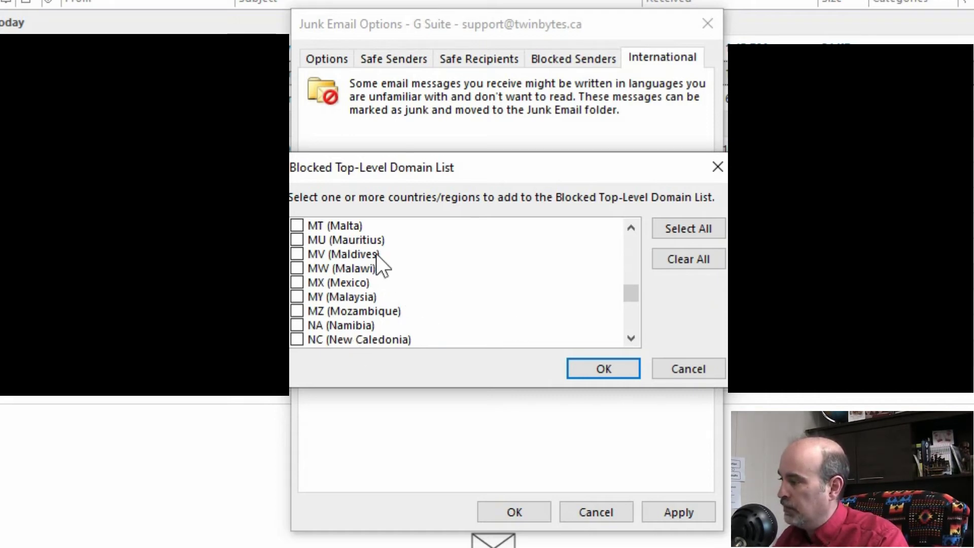
left_click_drag(635, 294, 635, 232)
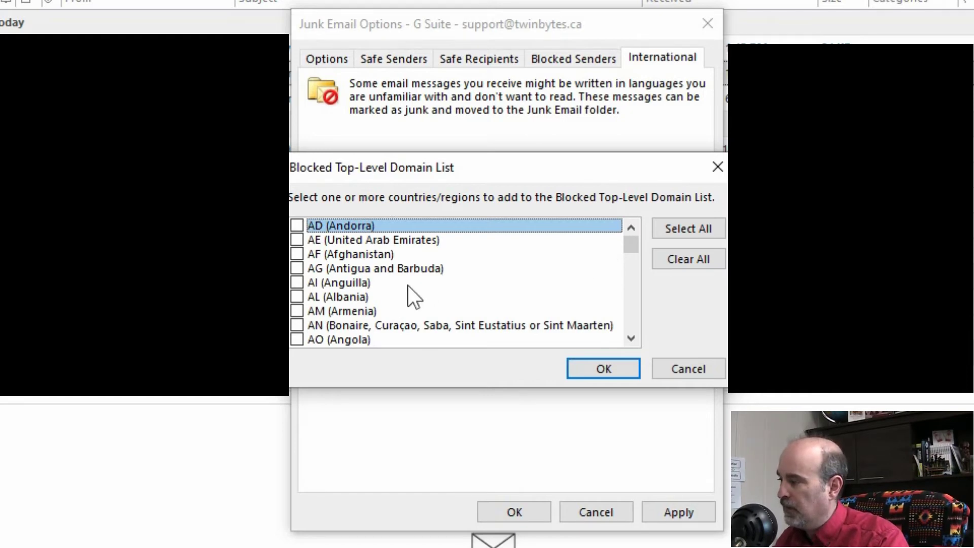
Check all countries except CA (Canada) and US (United States), then cancel without saving.
left_click(679, 226)
scroll(401, 284, "down", 2)
scroll(398, 279, "down", 10)
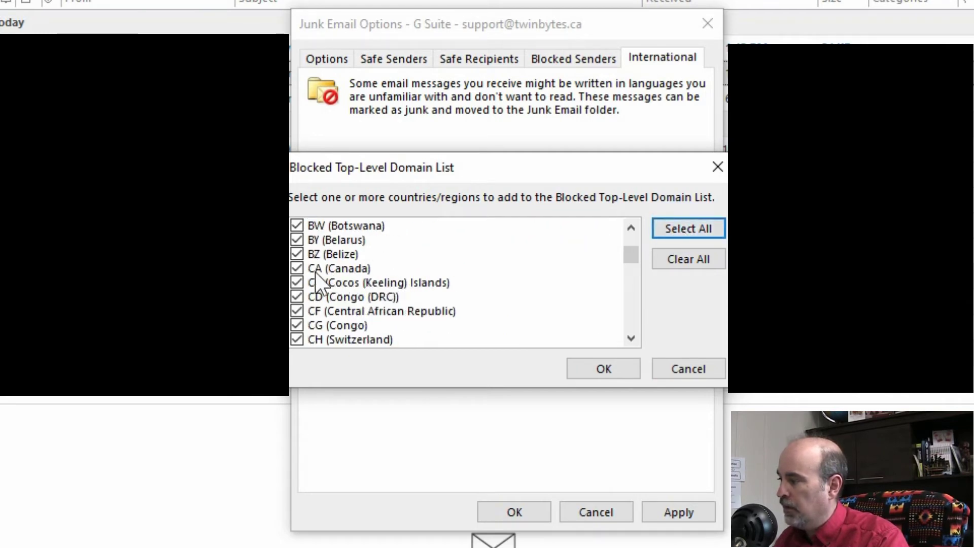
left_click(296, 268)
scroll(385, 279, "down", 18)
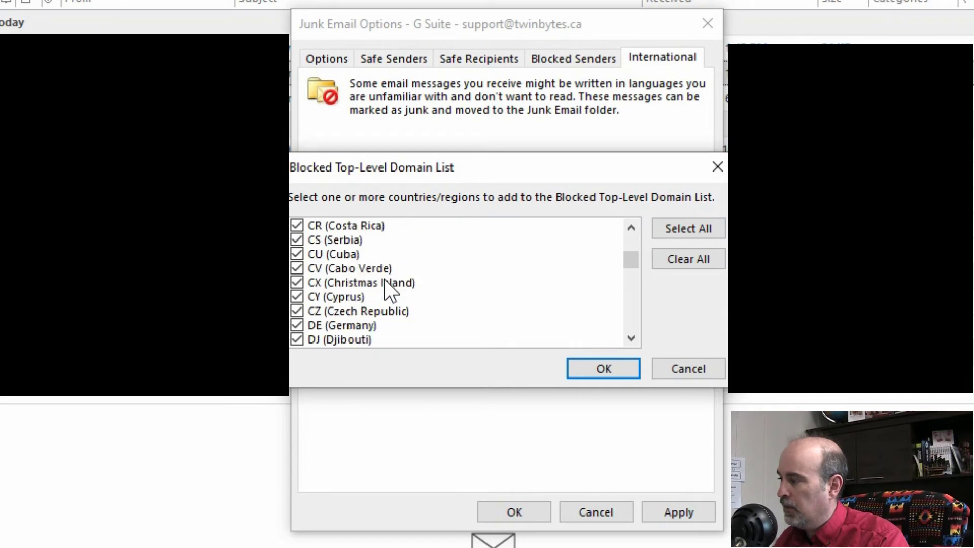
scroll(385, 279, "down", 14)
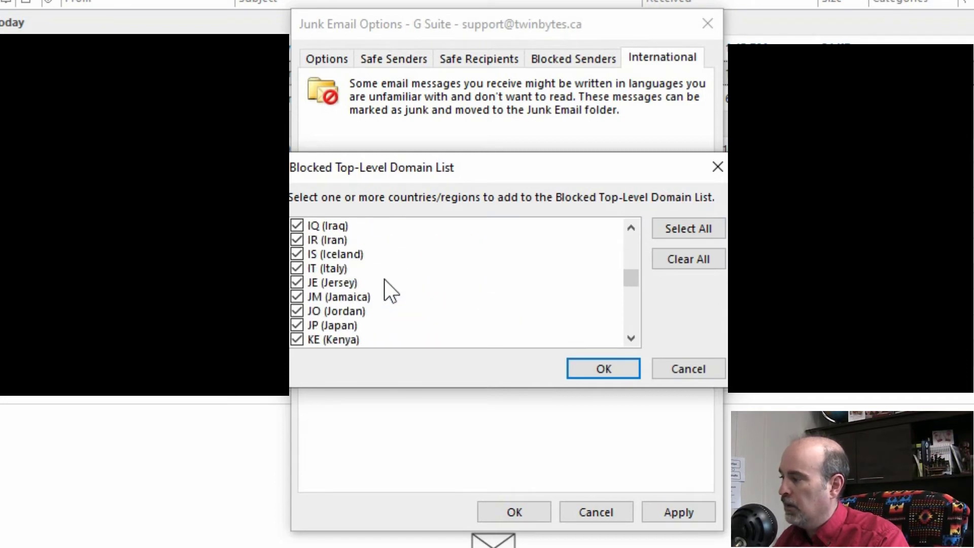
scroll(385, 279, "down", 20)
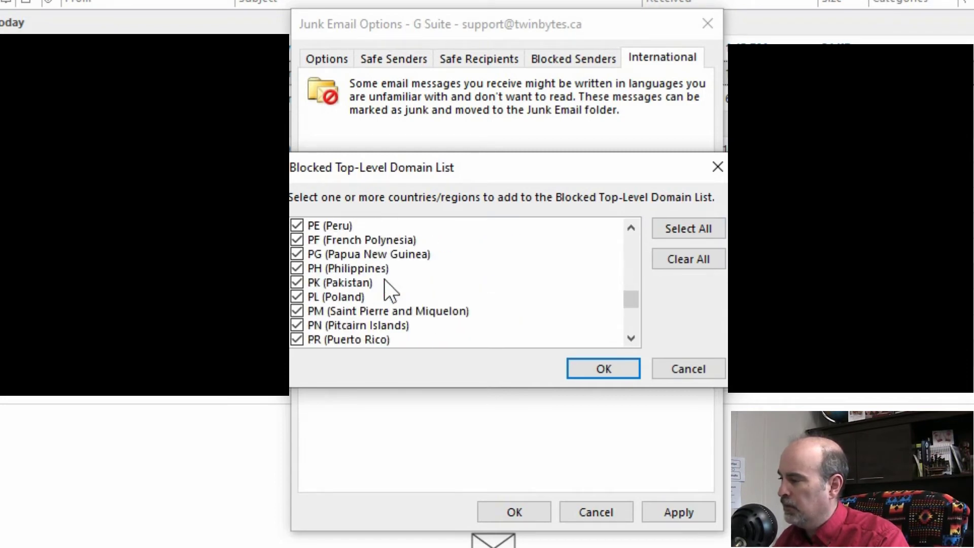
scroll(385, 281, "down", 4)
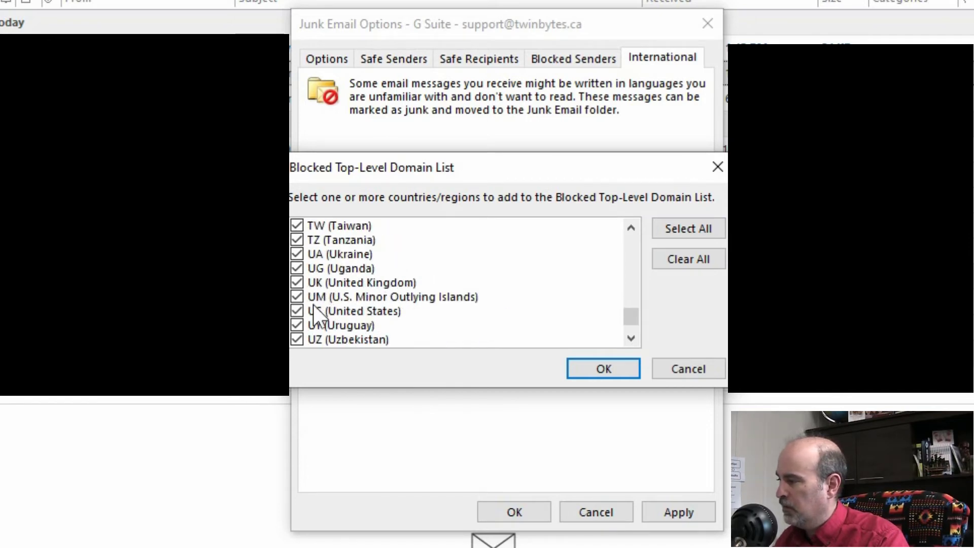
left_click(298, 312)
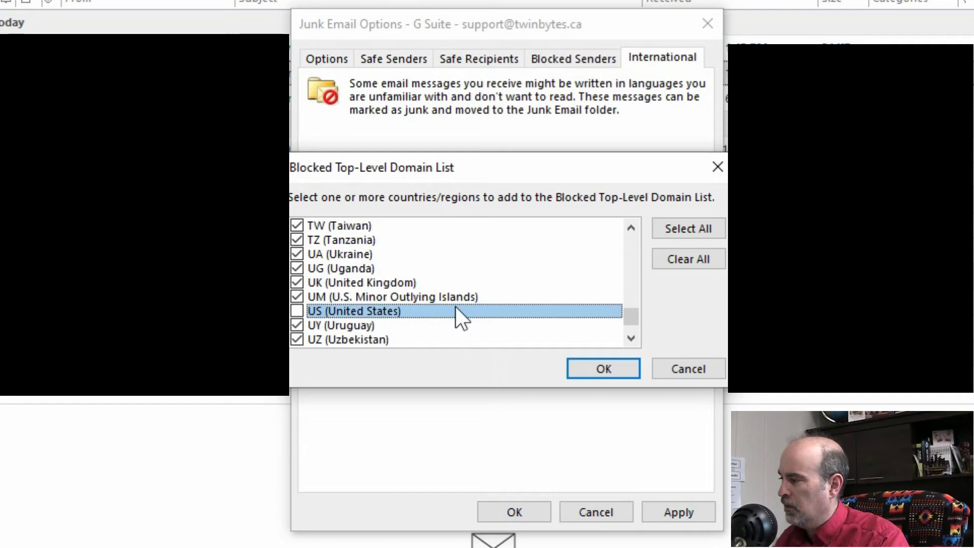
left_click_drag(625, 318, 627, 319)
scroll(538, 292, "up", 3)
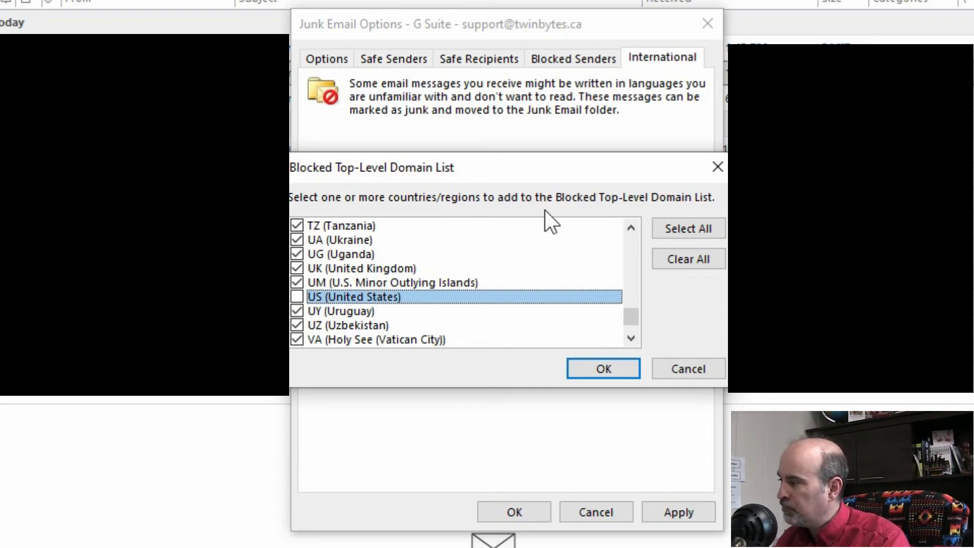
left_click(707, 366)
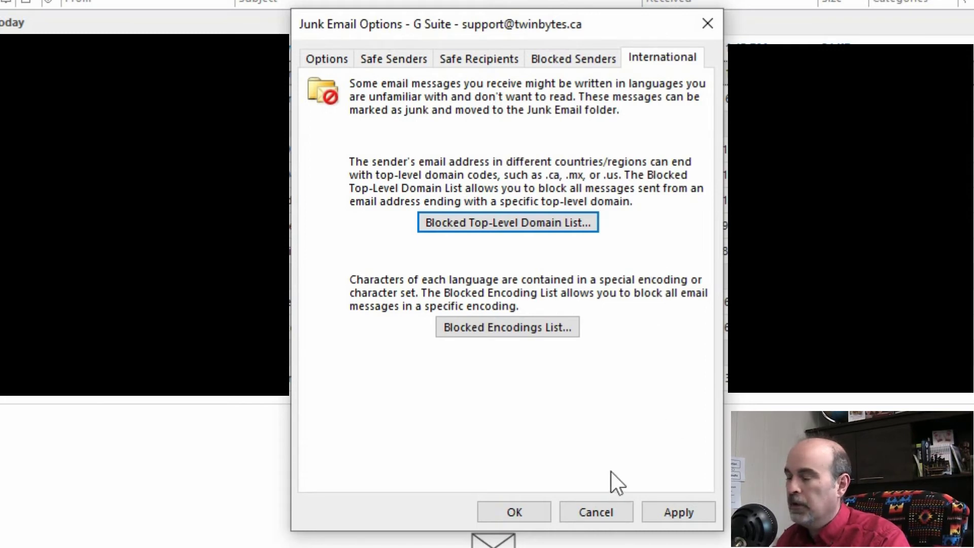
Close Junk Email Options with Cancel, discarding all changes.
left_click(602, 512)
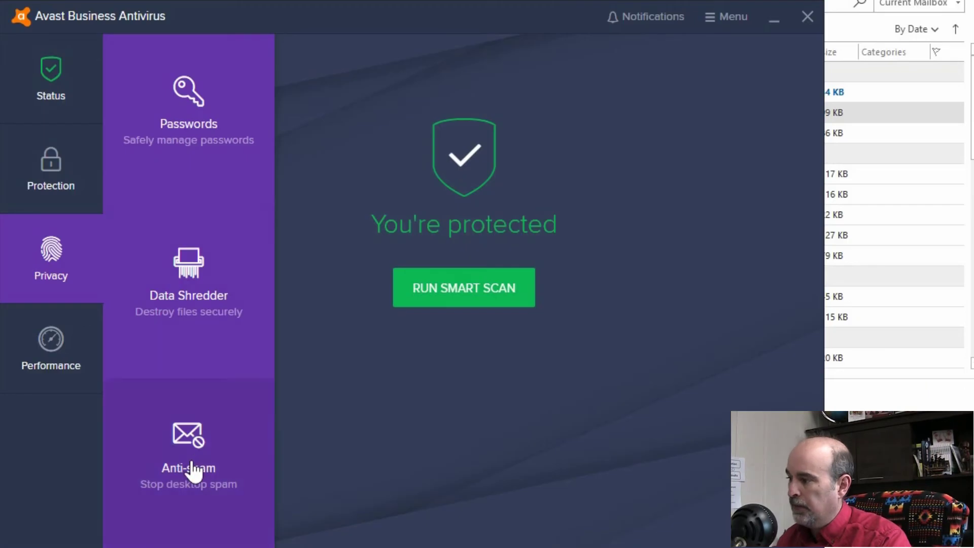
Open Avast's Anti-spam settings: protection on, Strict strictness, and spam and phishing subject tags enabled.
left_click(193, 472)
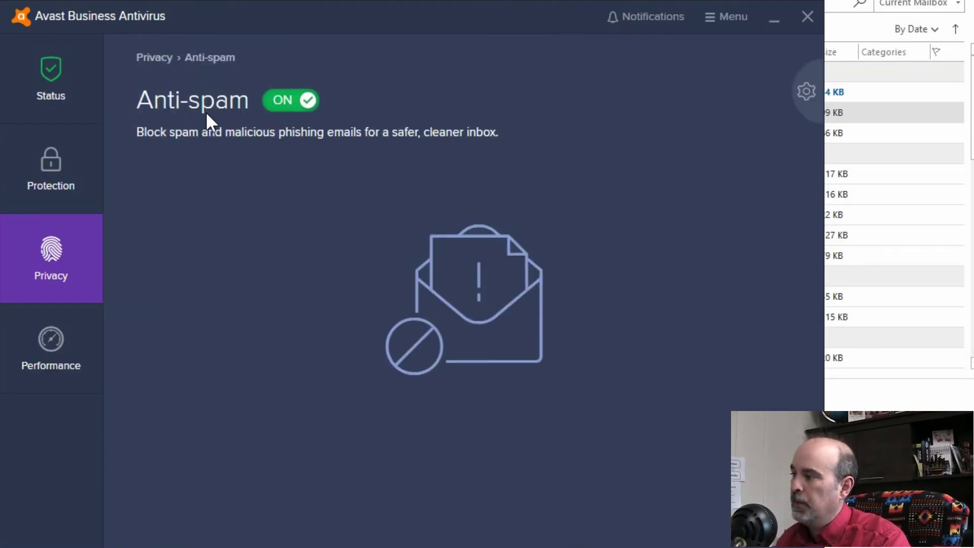
left_click(807, 92)
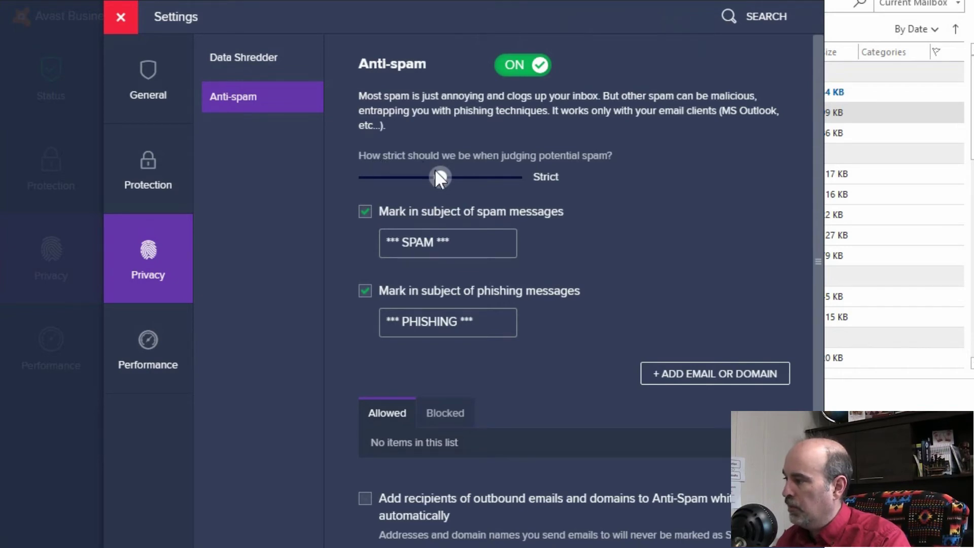
Preview the other spam strictness levels, return the slider to Strict, and scroll to the Allowed list.
left_click_drag(440, 180, 508, 187)
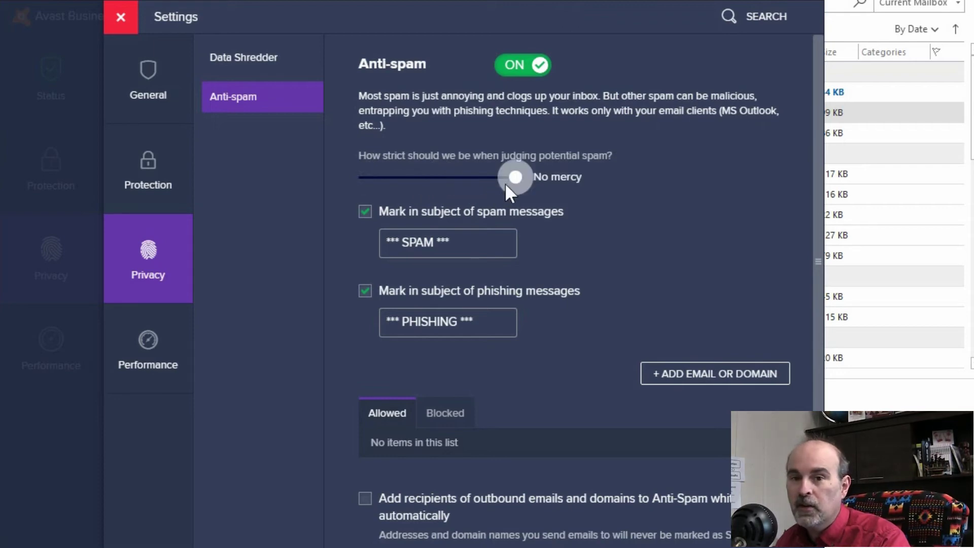
left_click_drag(511, 191, 443, 188)
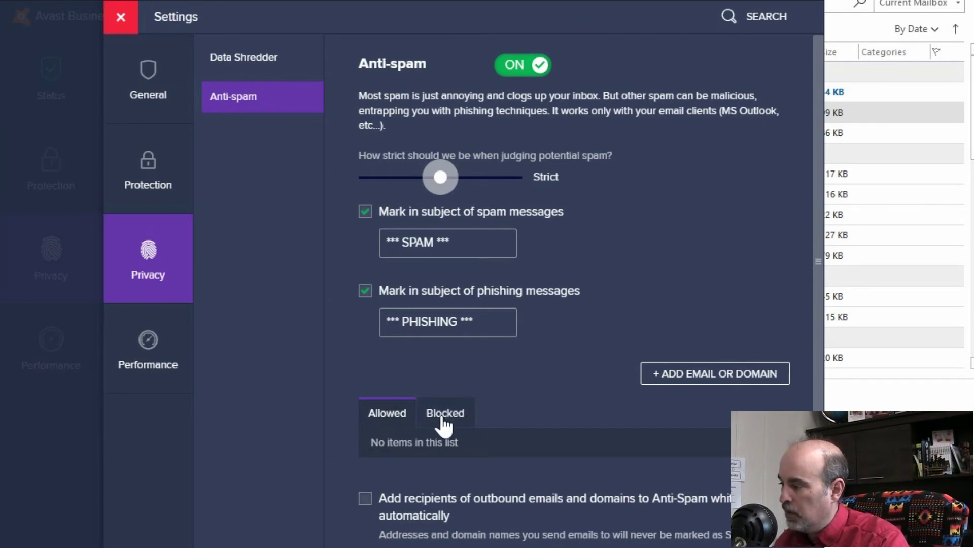
scroll(426, 413, "down", 1)
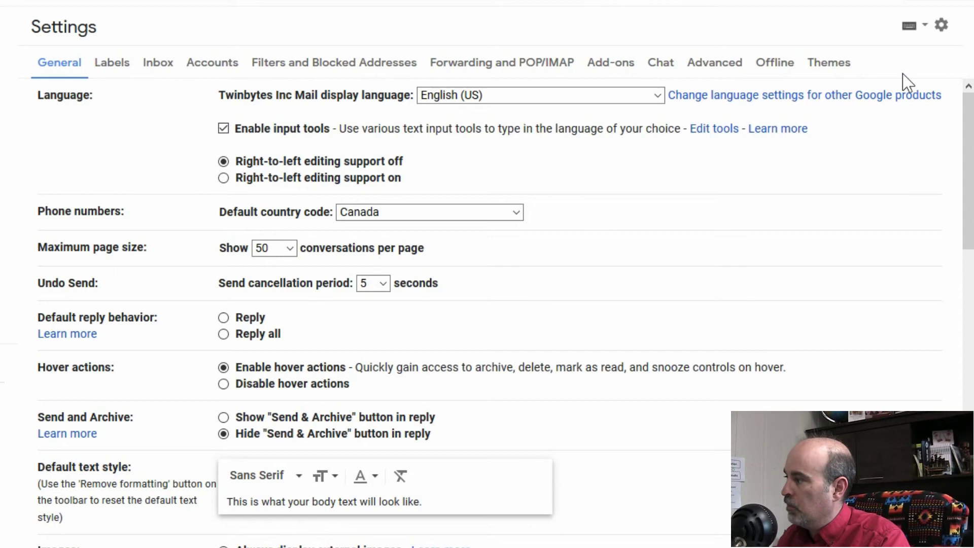
Show Gmail's Filters and Blocked Addresses settings, which list no filters or blocked addresses.
left_click(942, 28)
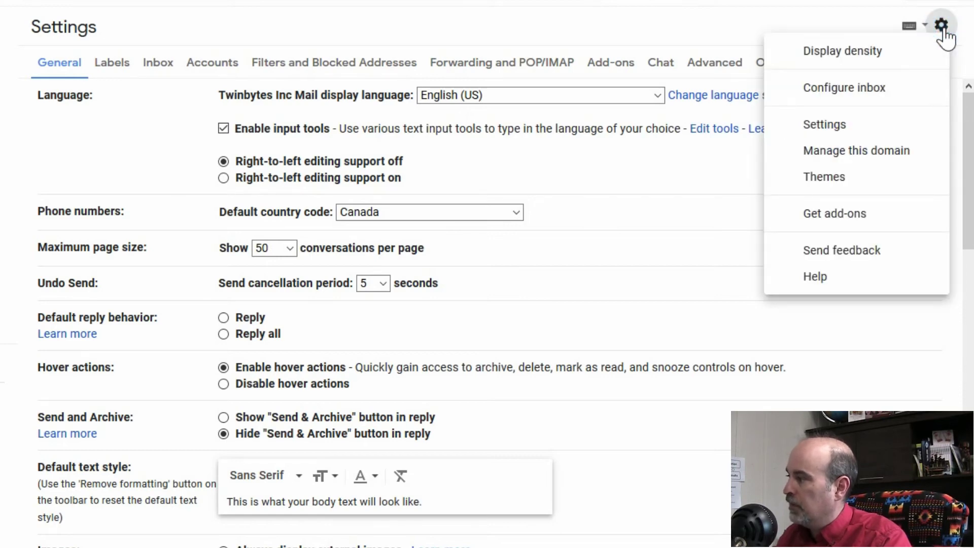
left_click(857, 136)
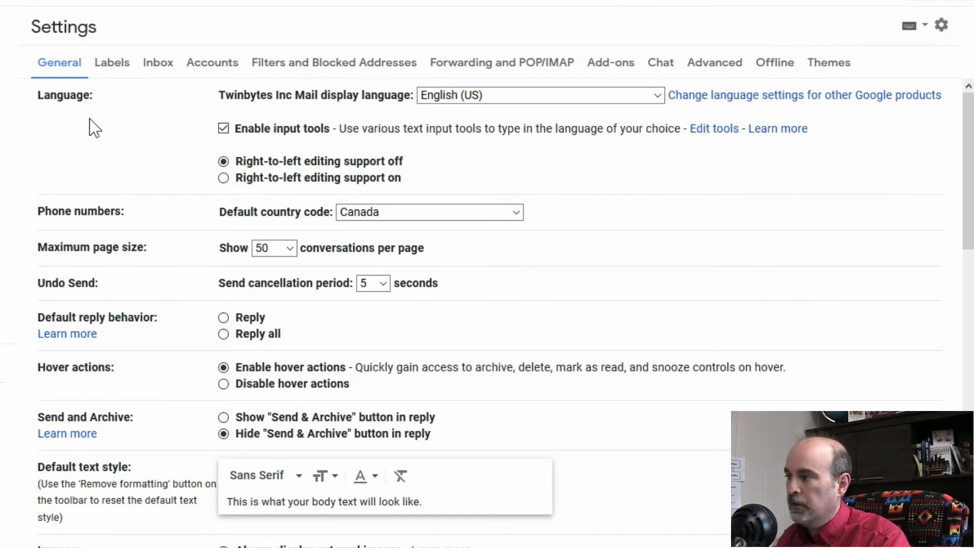
left_click(290, 66)
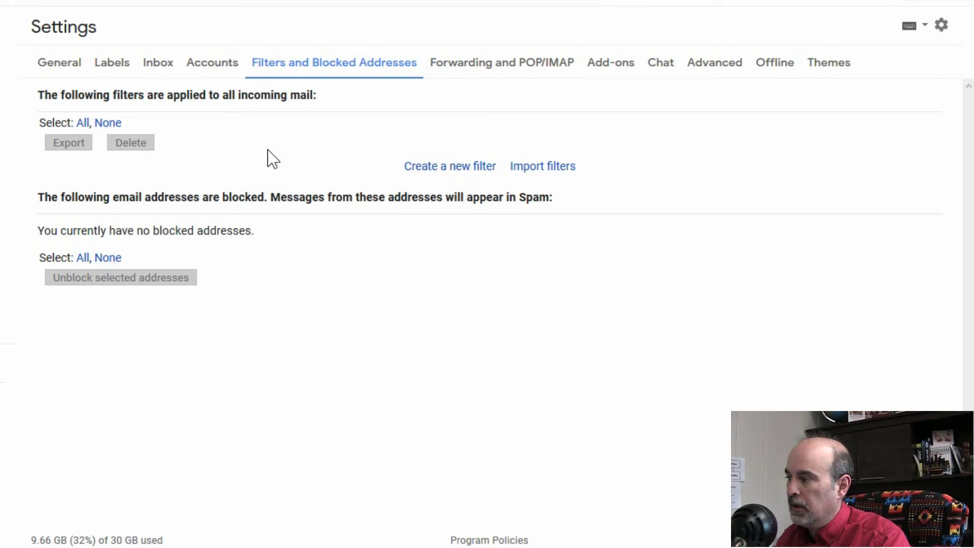
left_click(435, 168)
left_click(150, 24)
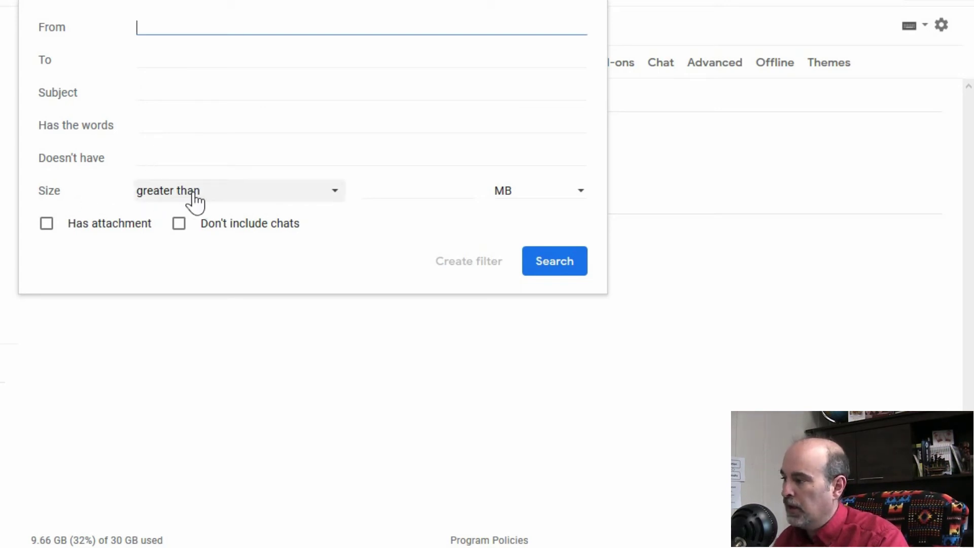
left_click(220, 196)
left_click(380, 193)
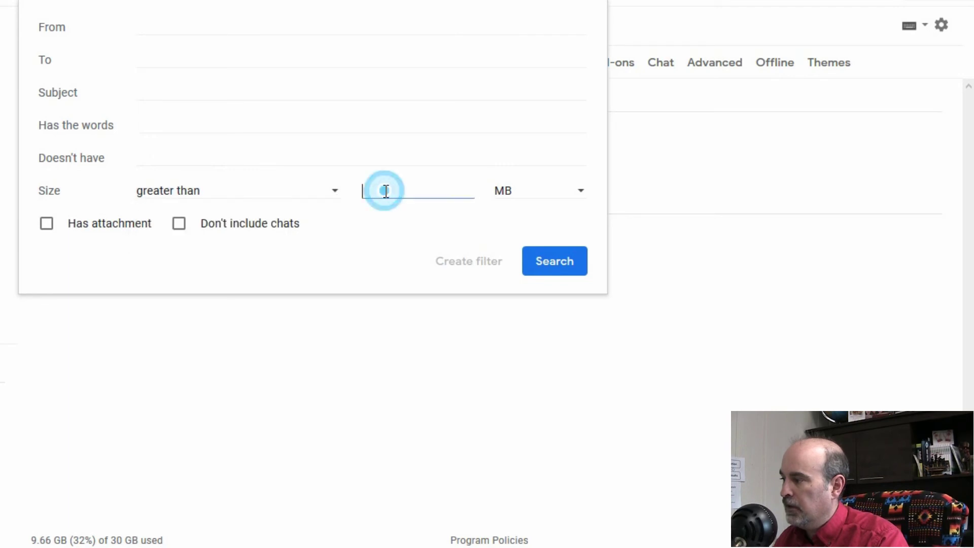
left_click(521, 188)
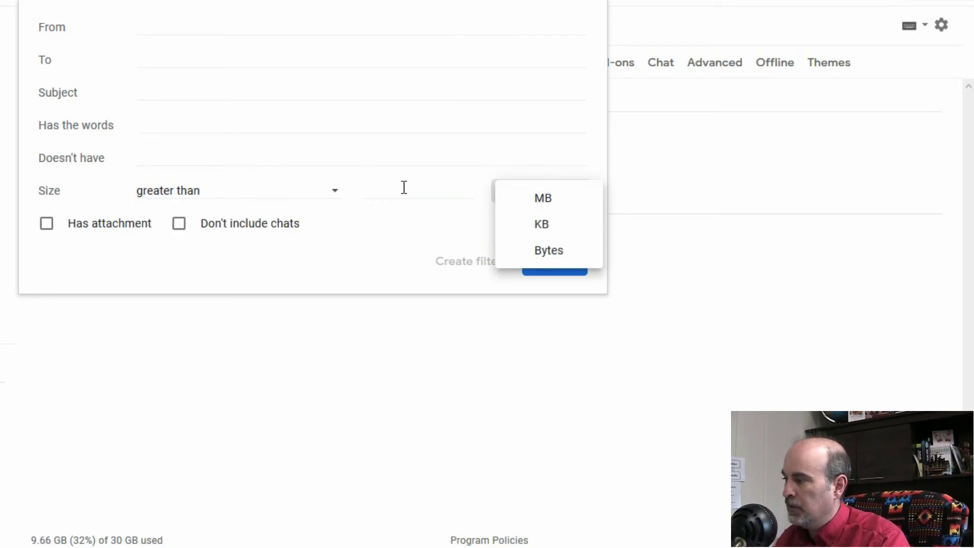
left_click(124, 276)
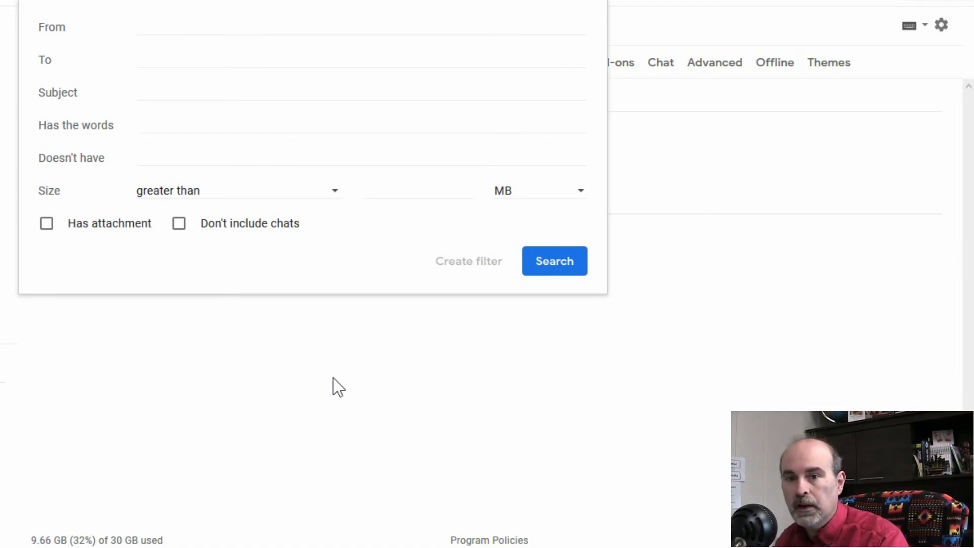
left_click(278, 348)
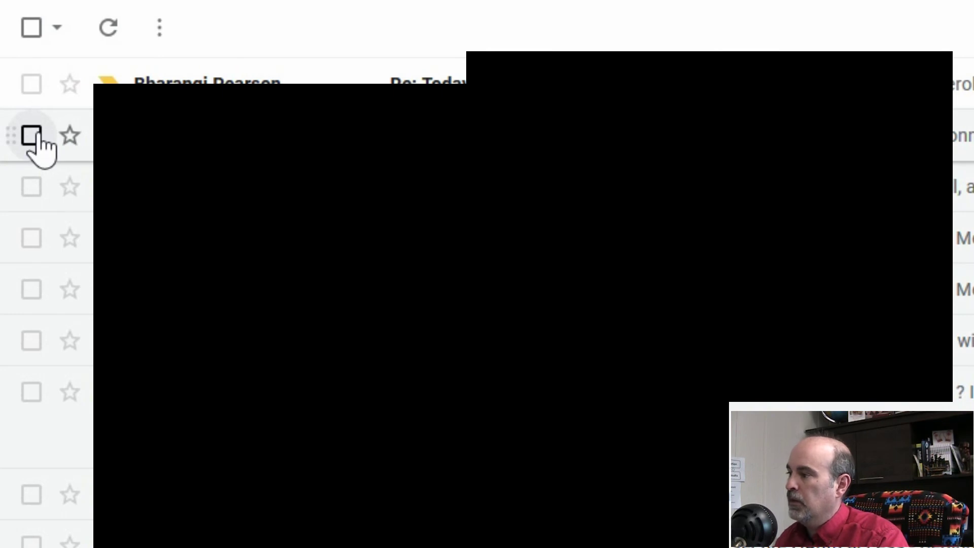
Report the second inbox message as spam, then mark it Not spam from the Spam folder.
left_click(32, 136)
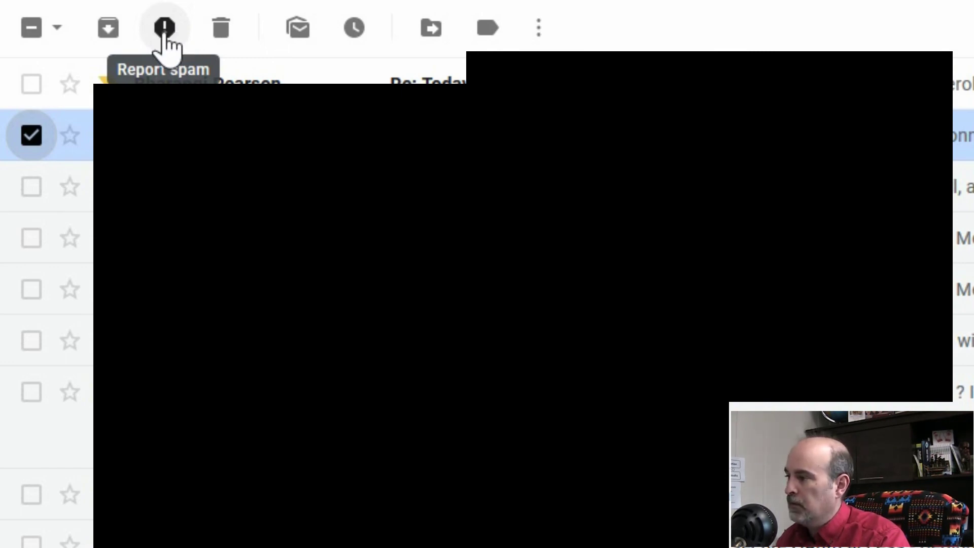
left_click(165, 38)
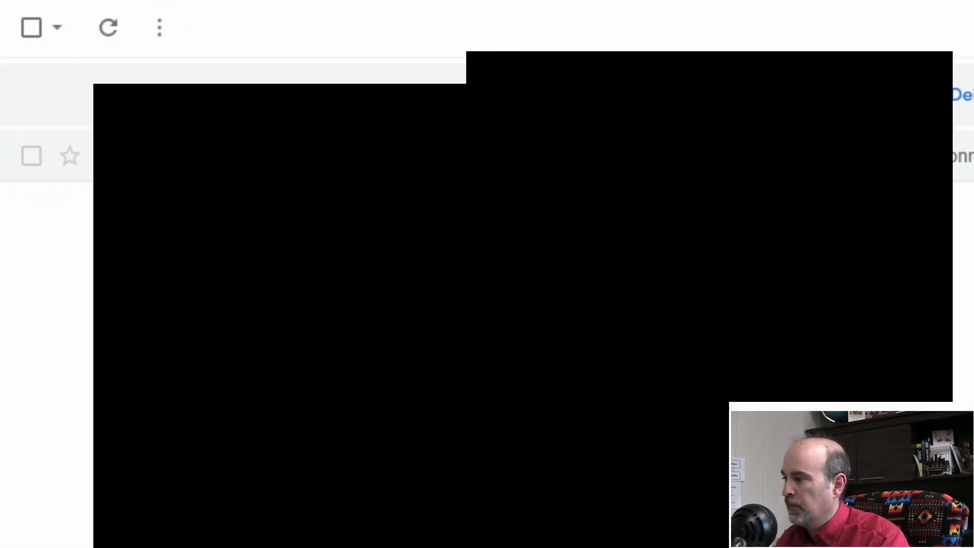
left_click(31, 156)
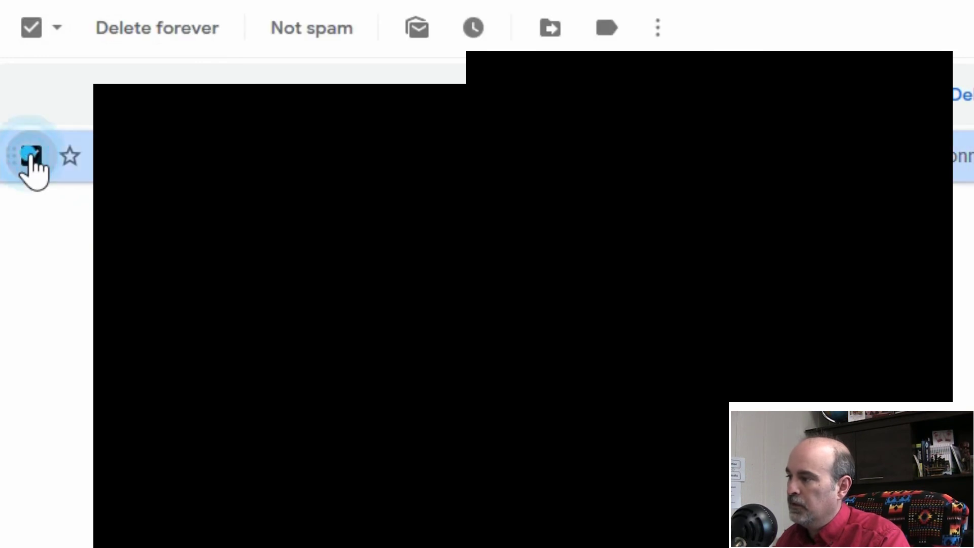
left_click(312, 45)
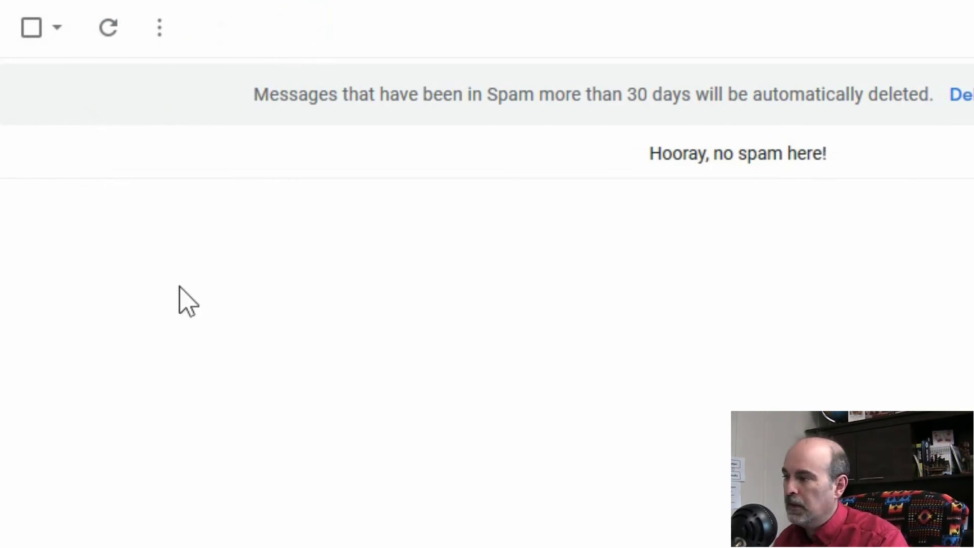
left_click(162, 30)
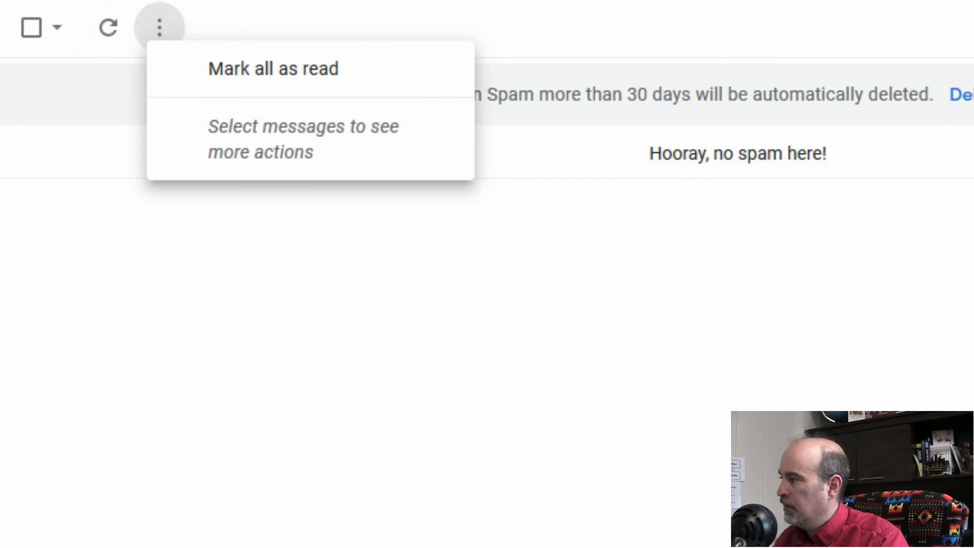
key("Escape")
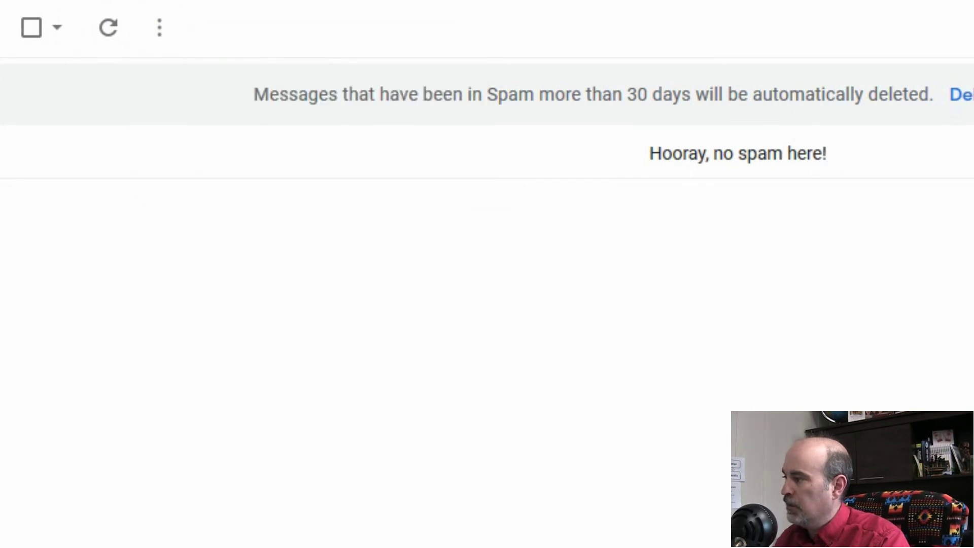
left_click(546, 484)
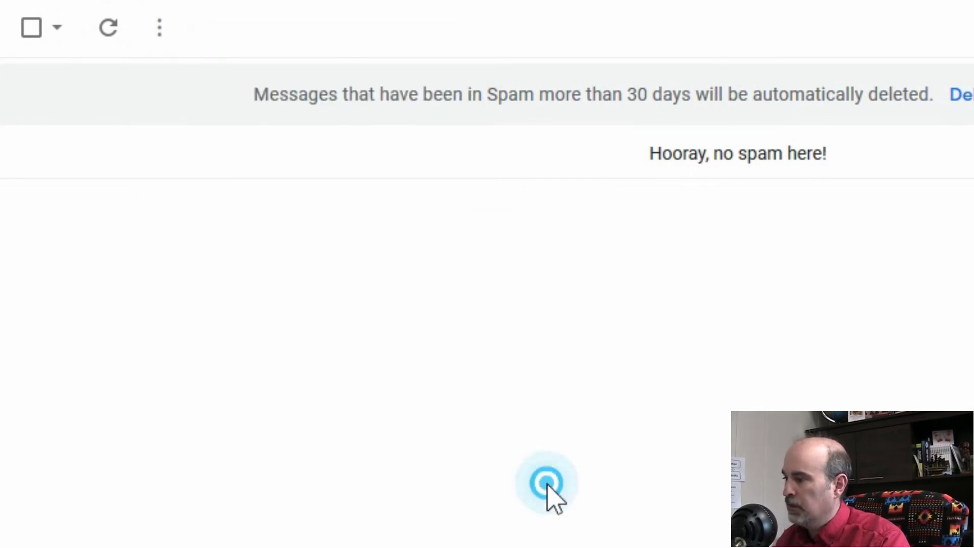